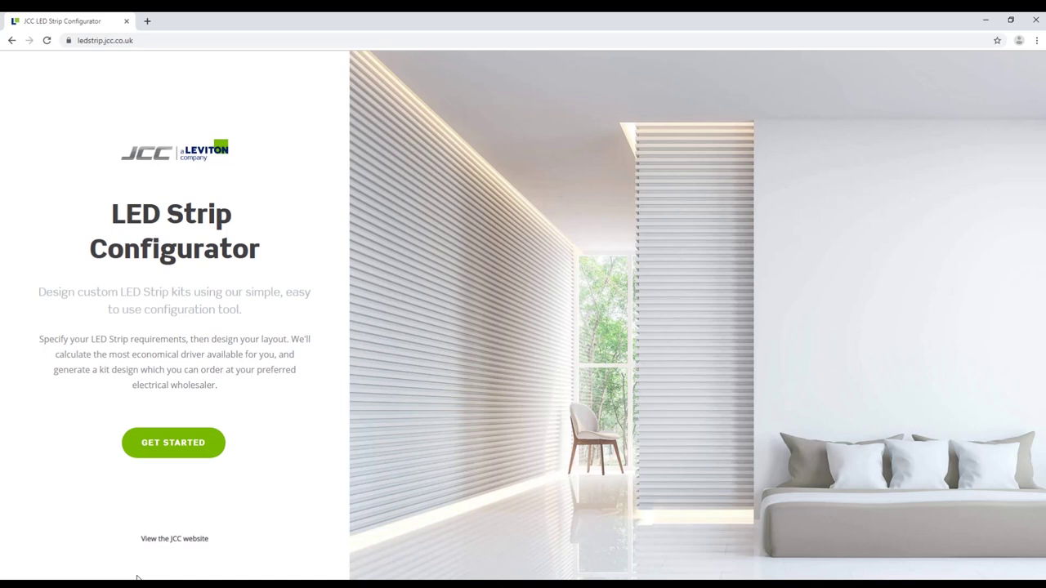
Start a new kit with white single-colour LEDs at 3000K subtle warm white
left_click(171, 456)
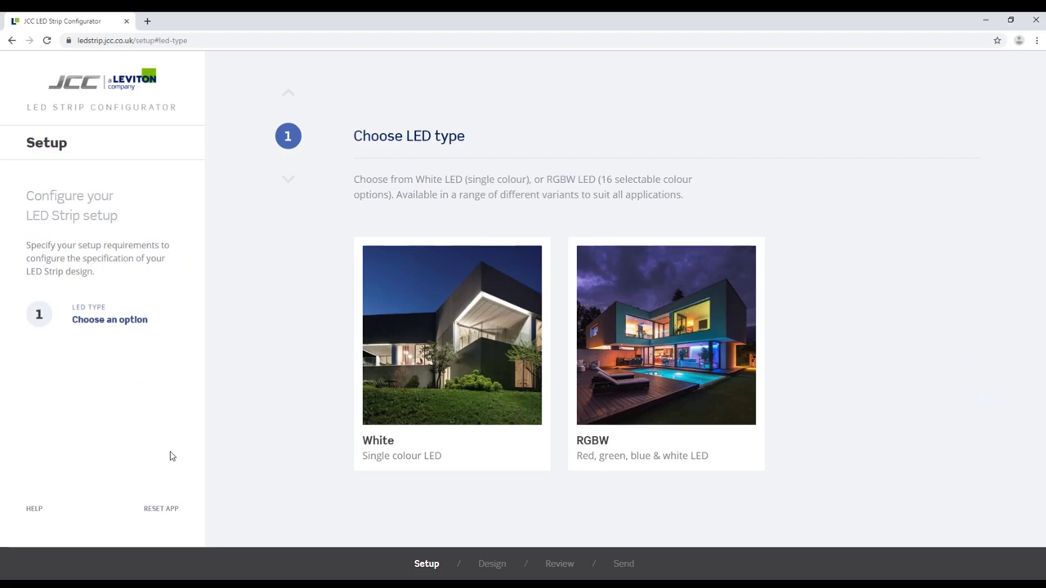
left_click(482, 373)
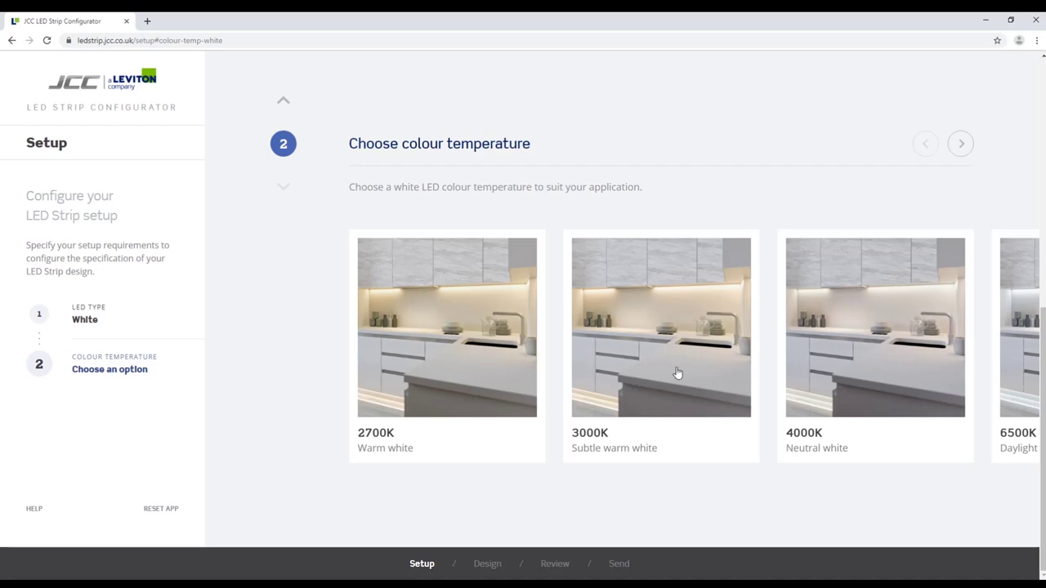
mouse_move(677, 373)
left_mouse_down()
mouse_move(367, 392)
mouse_move(760, 384)
left_mouse_up()
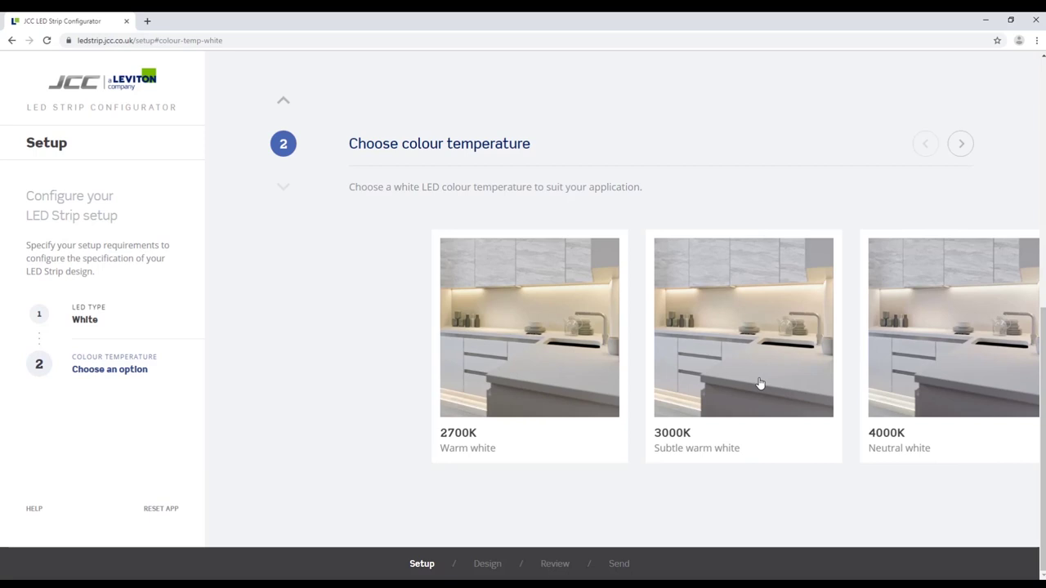
left_click_drag(760, 384, 484, 378)
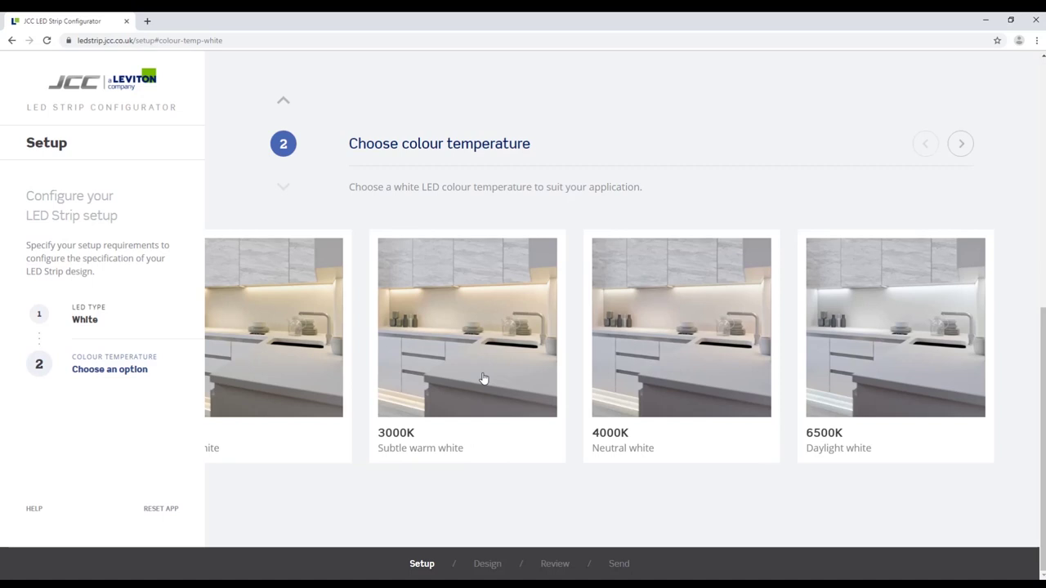
left_click(483, 378)
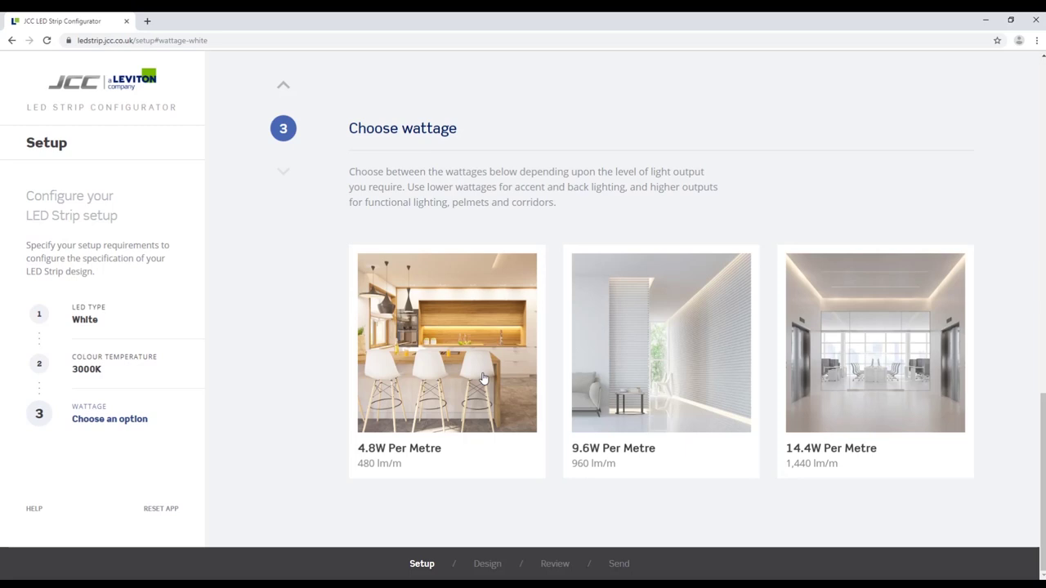
Choose 4.8W per metre wattage and the Dry Areas (IP20) environment
left_click(483, 378)
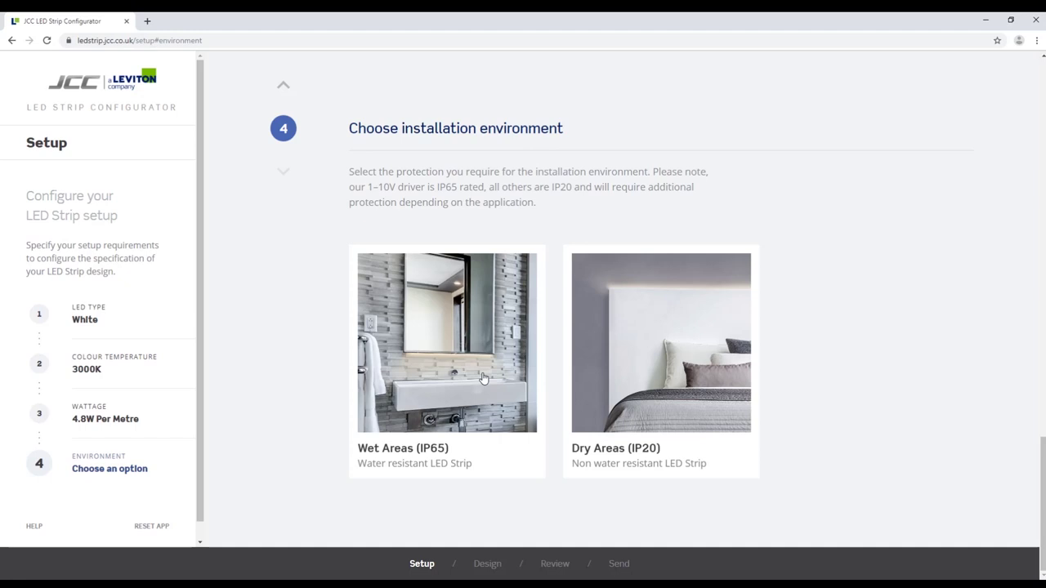
left_click(624, 377)
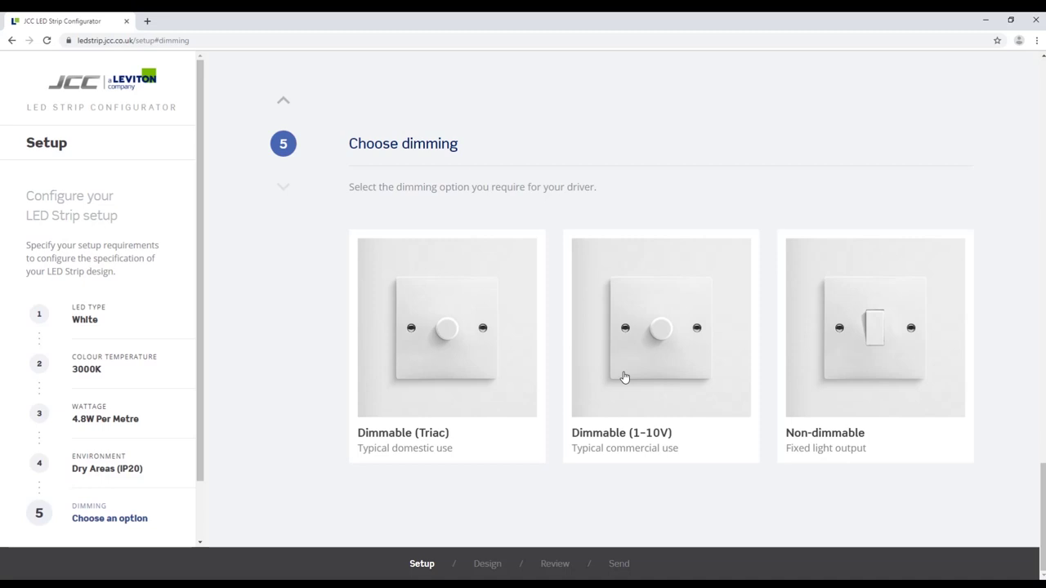
Make the kit non-dimmable with the Surface Mounted aluminium profile
left_click(848, 349)
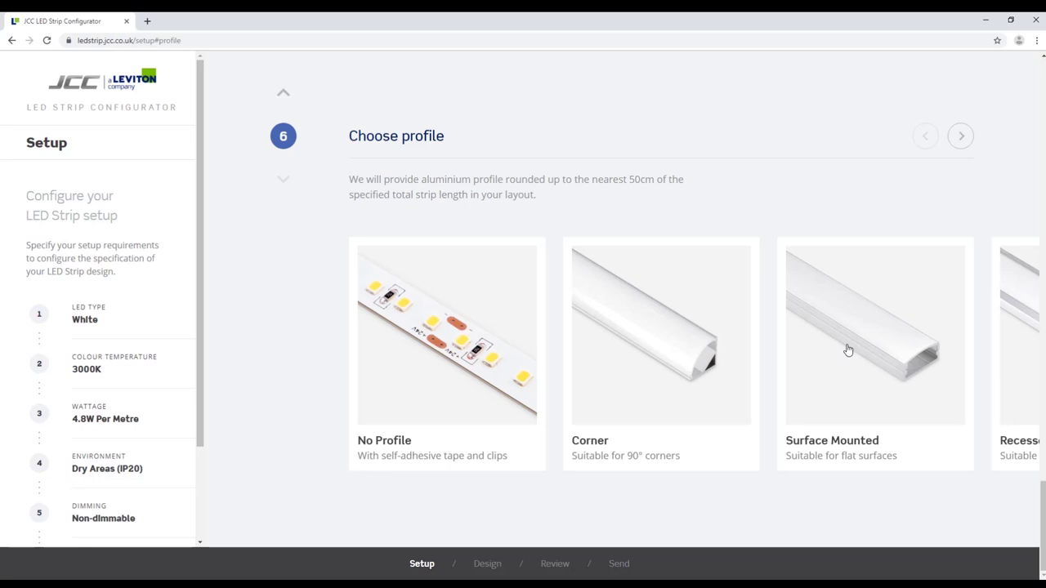
left_click_drag(848, 350, 562, 357)
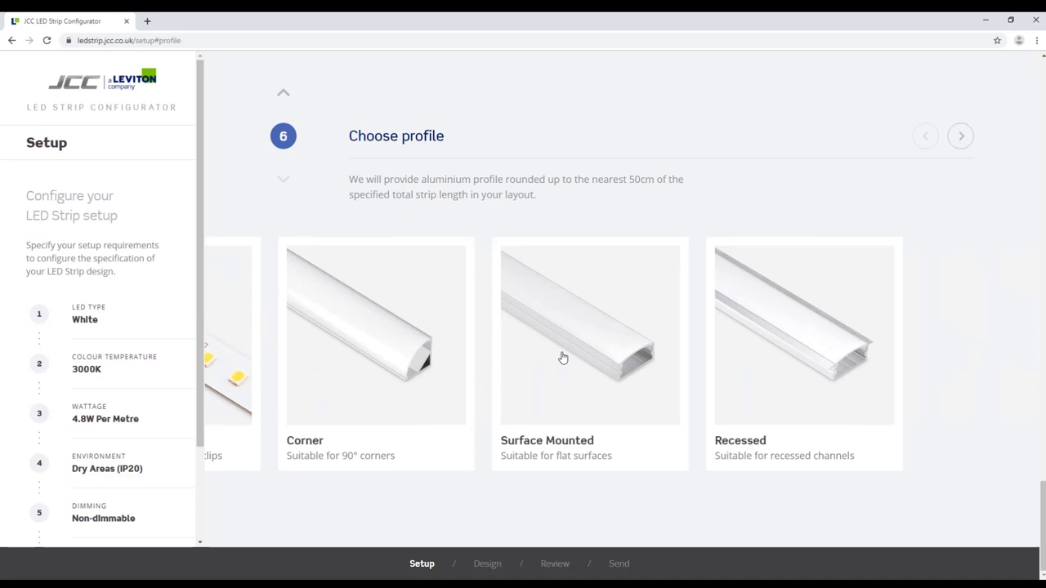
left_click(563, 358)
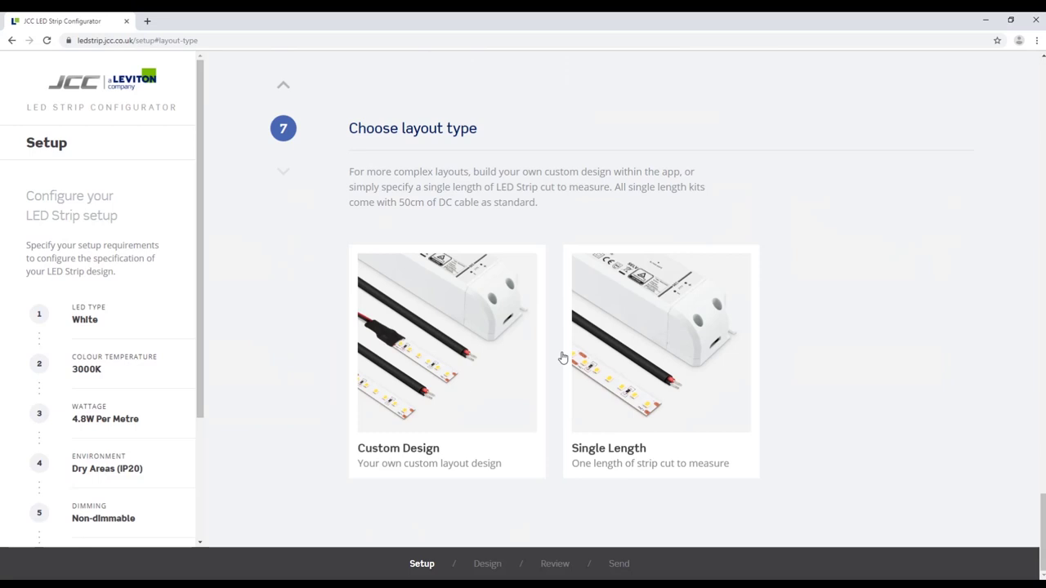
Try a 20cm single length, then switch to a Custom Design layout instead
left_click(649, 355)
type("2")
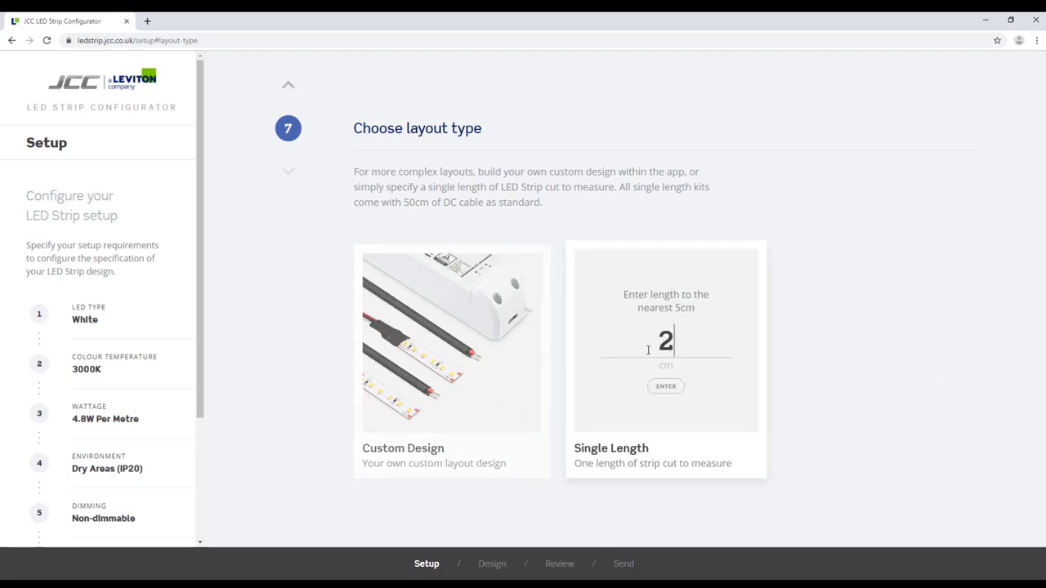
type("0")
left_click(664, 387)
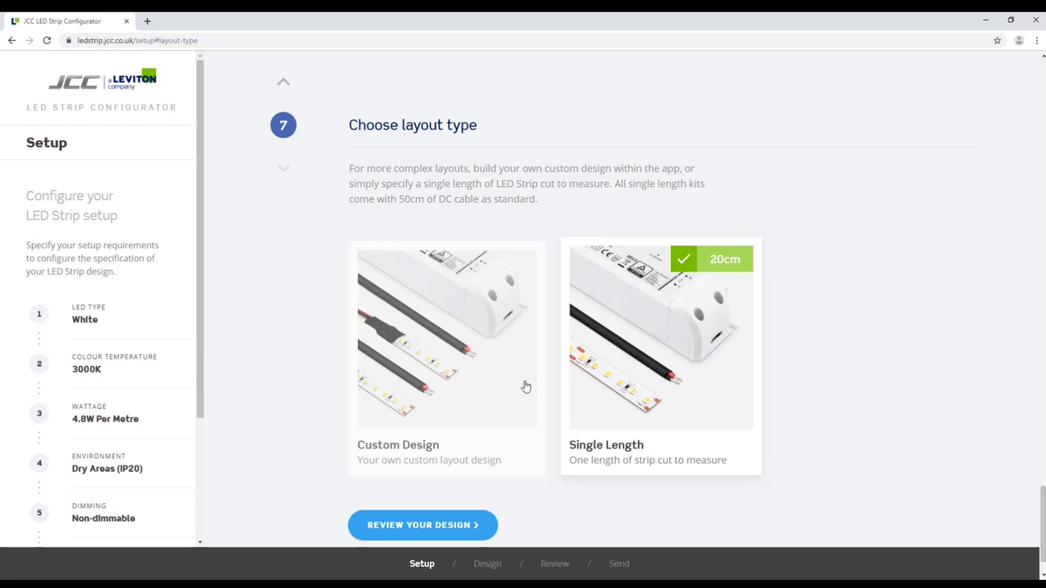
left_click(480, 384)
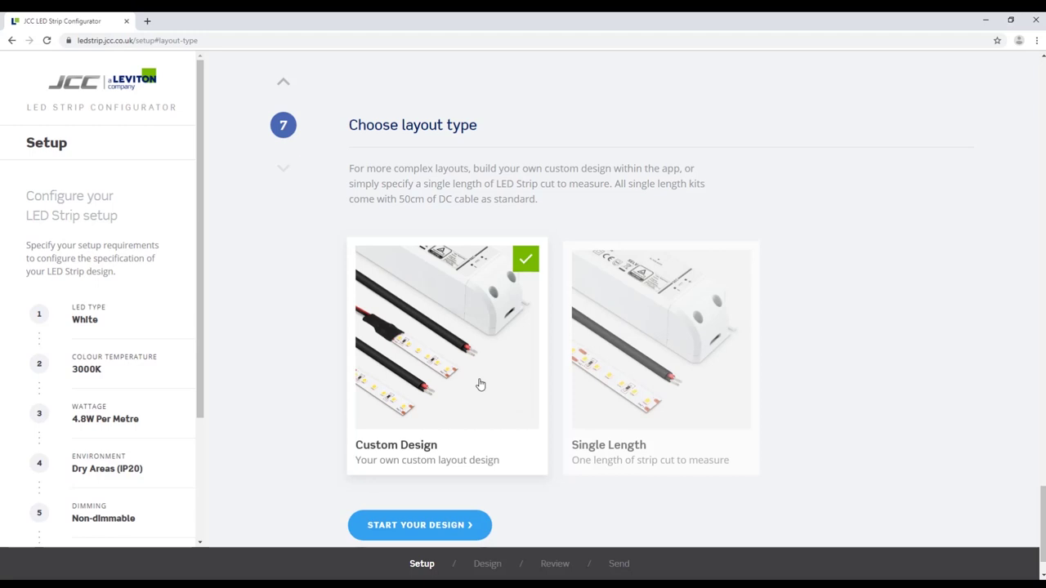
Begin Layout 1 with a 20cm DC cable followed by a 20cm LED strip
left_click(463, 525)
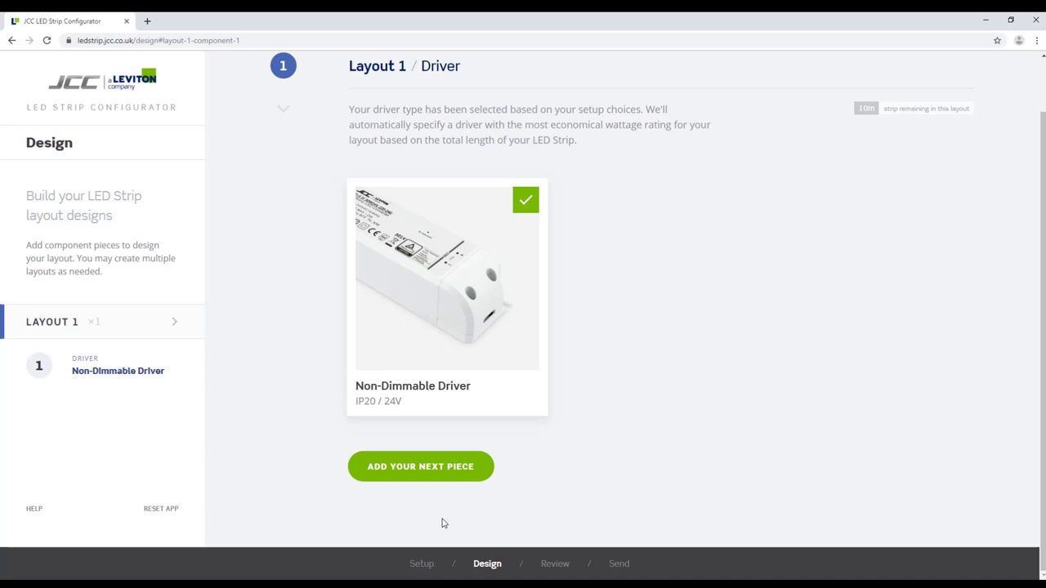
left_click(446, 479)
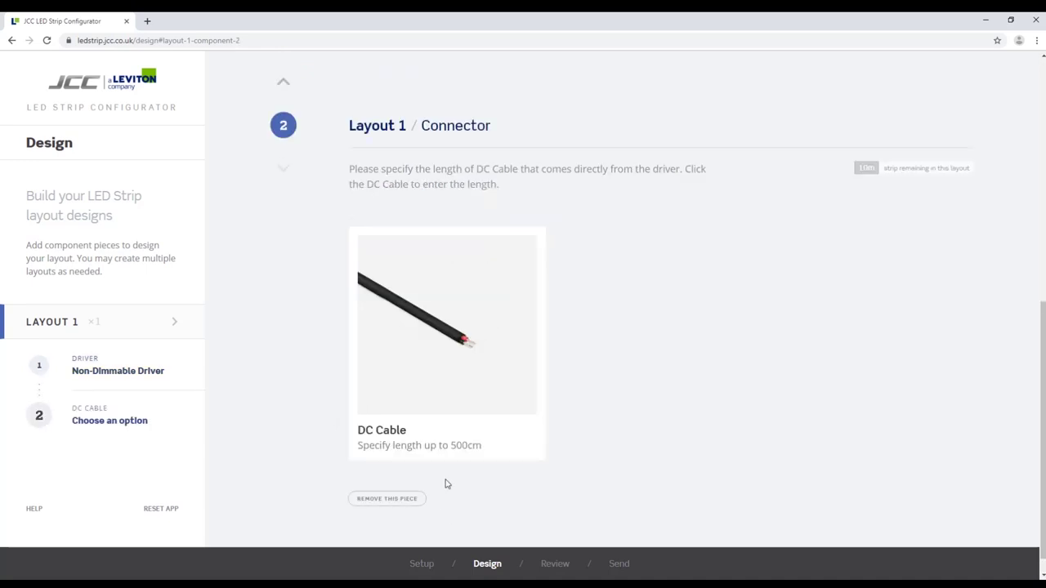
left_click(435, 353)
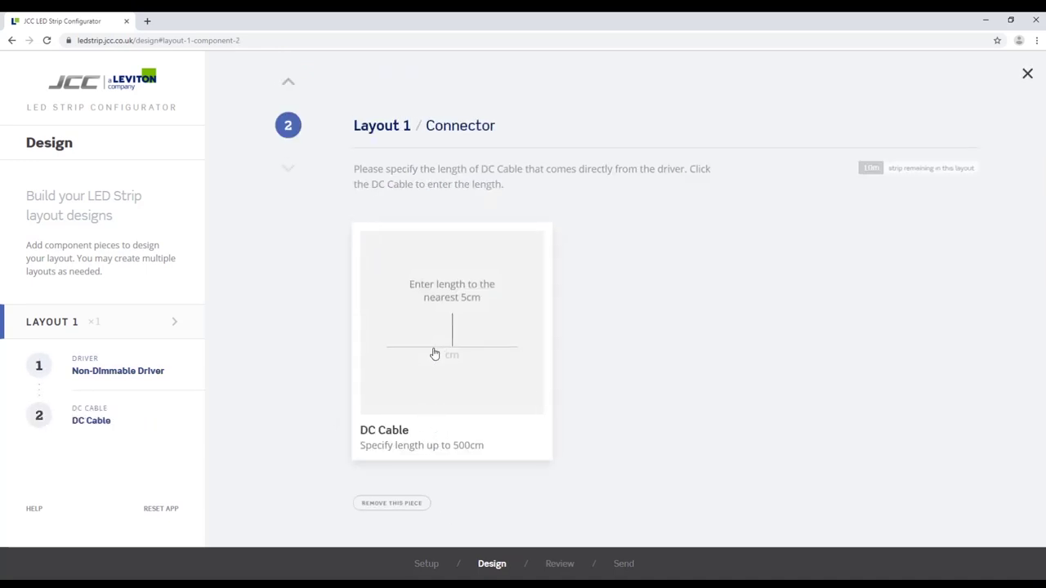
type("20")
left_click(450, 372)
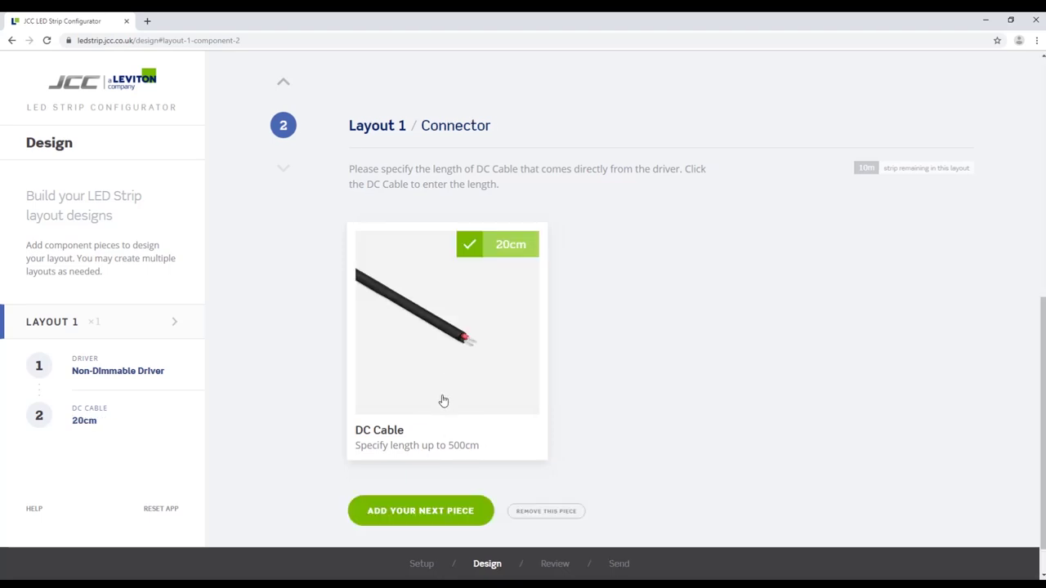
left_click(438, 508)
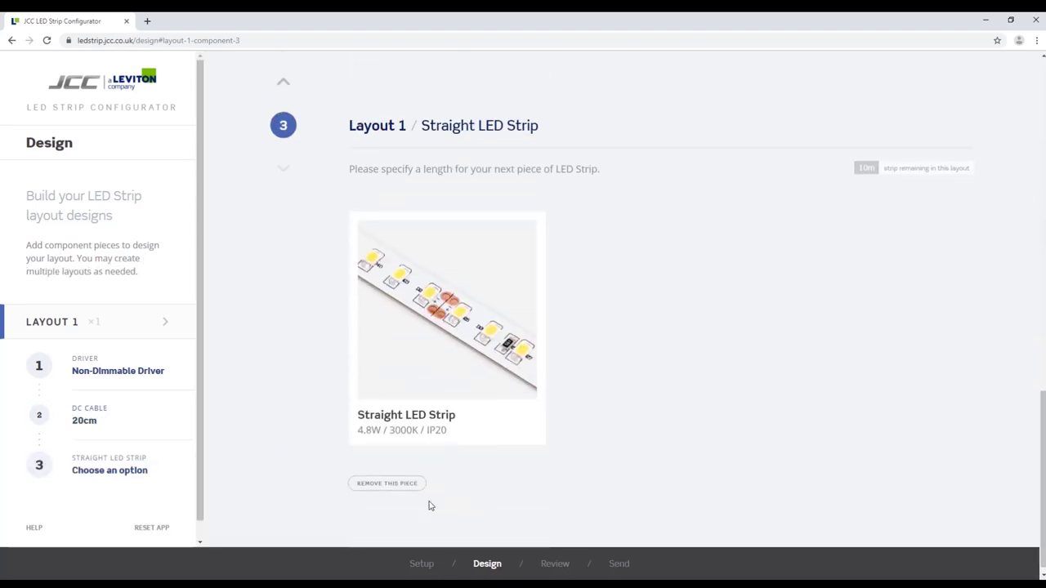
left_click(448, 357)
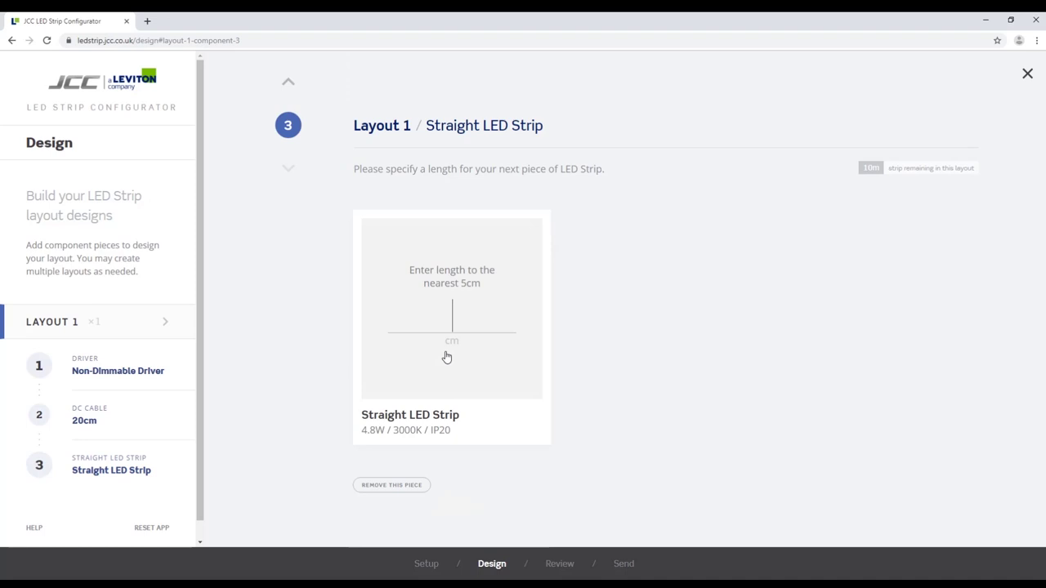
type("20")
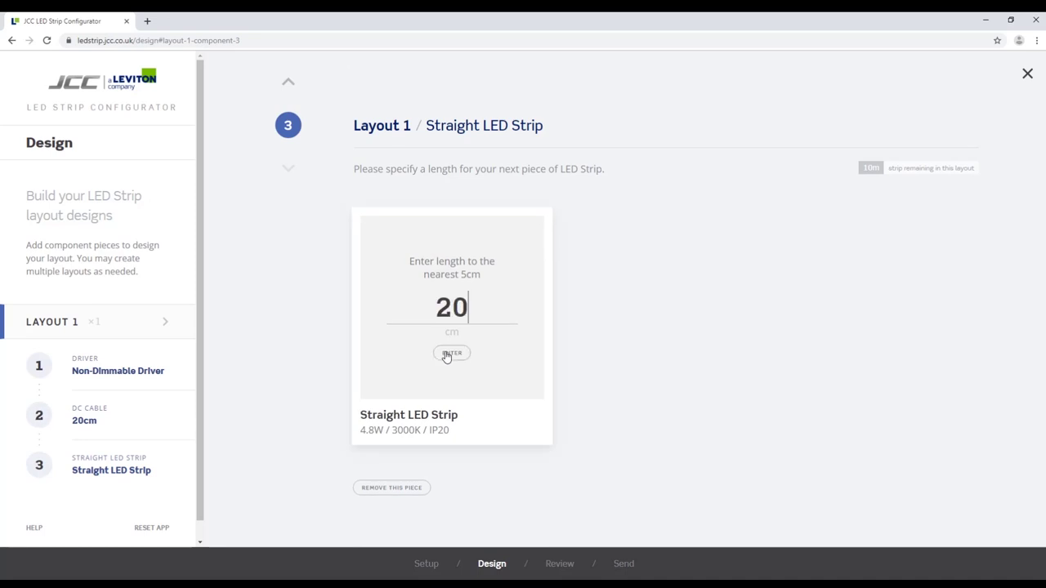
left_click(448, 354)
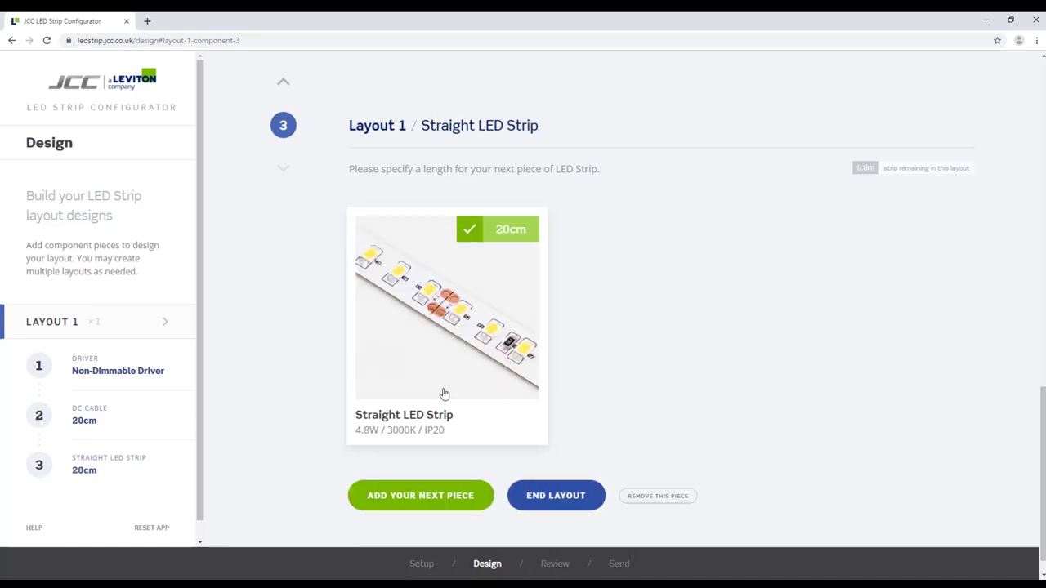
Add a DC cable corner and a second 20cm LED strip to Layout 1
left_click(449, 505)
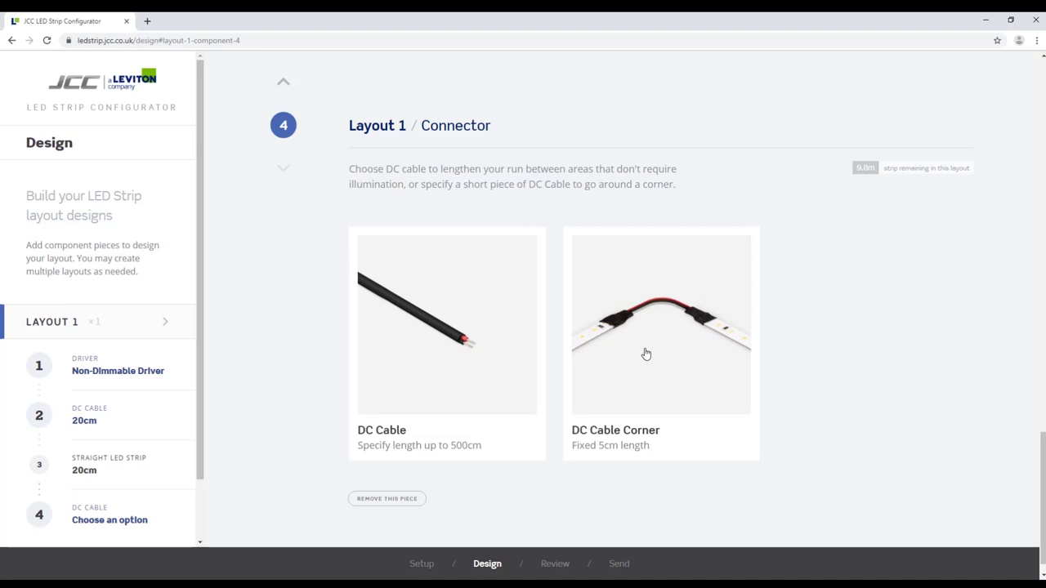
left_click(645, 354)
left_click(427, 508)
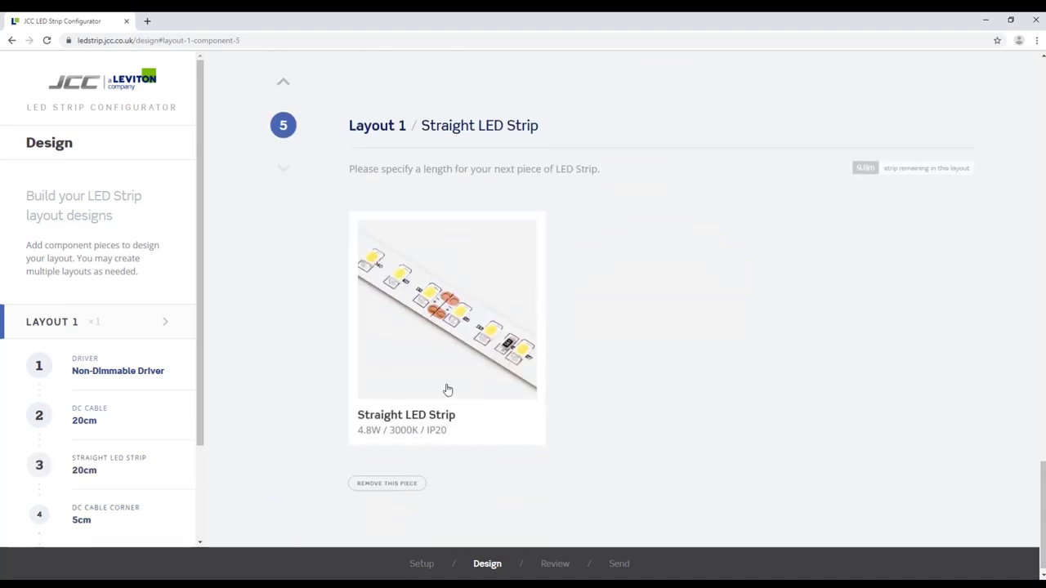
left_click(448, 338)
type("20")
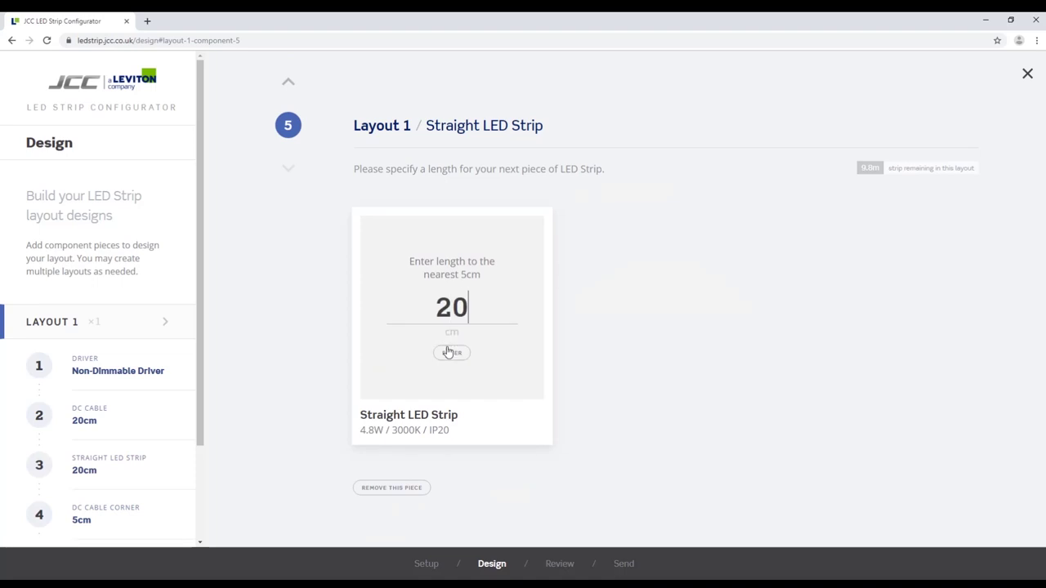
left_click(452, 353)
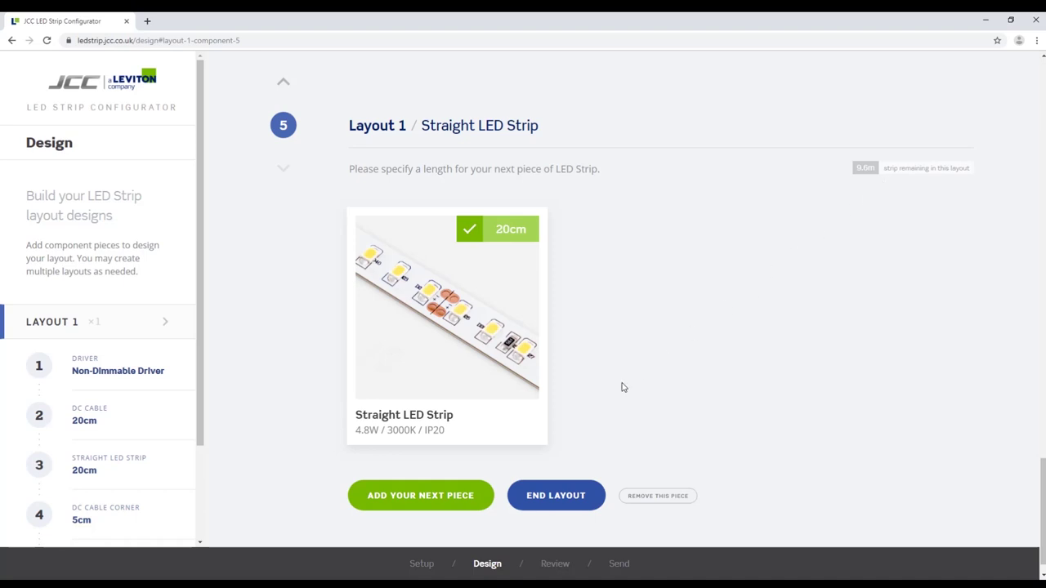
End Layout 1 and set its kit quantity to 2
left_click(553, 505)
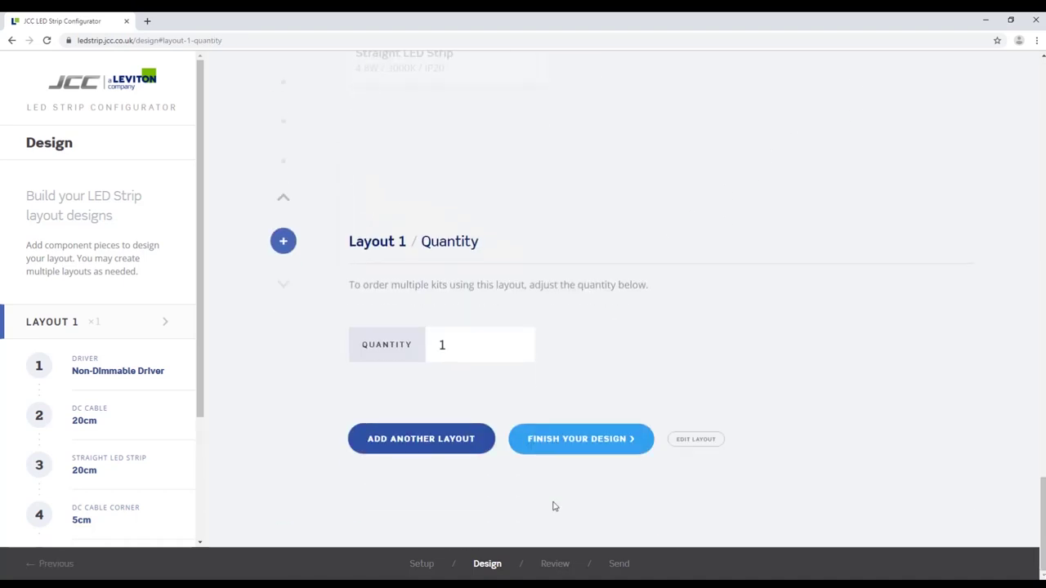
left_click(473, 351)
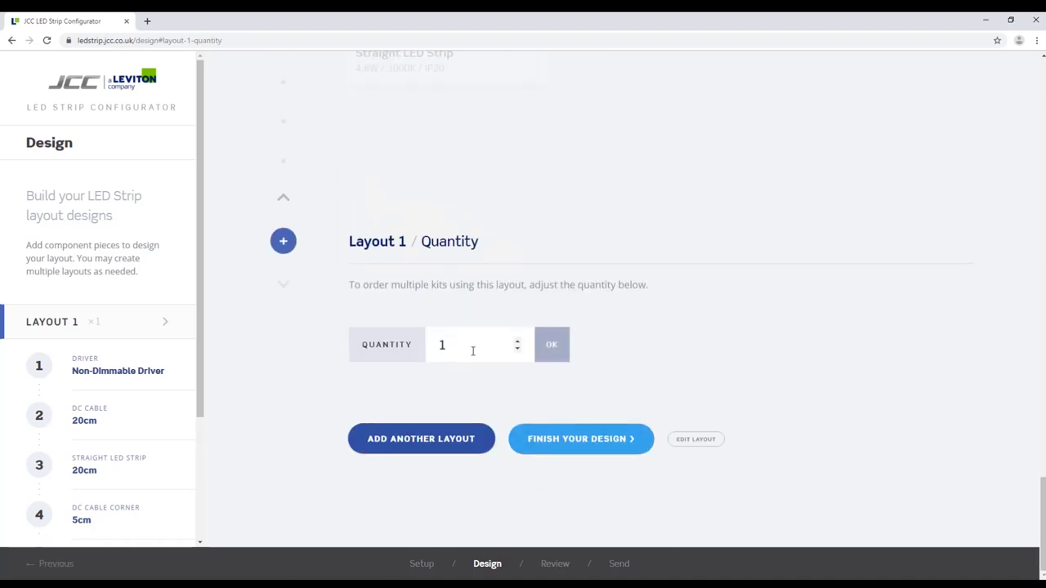
key("BackSpace")
type("2")
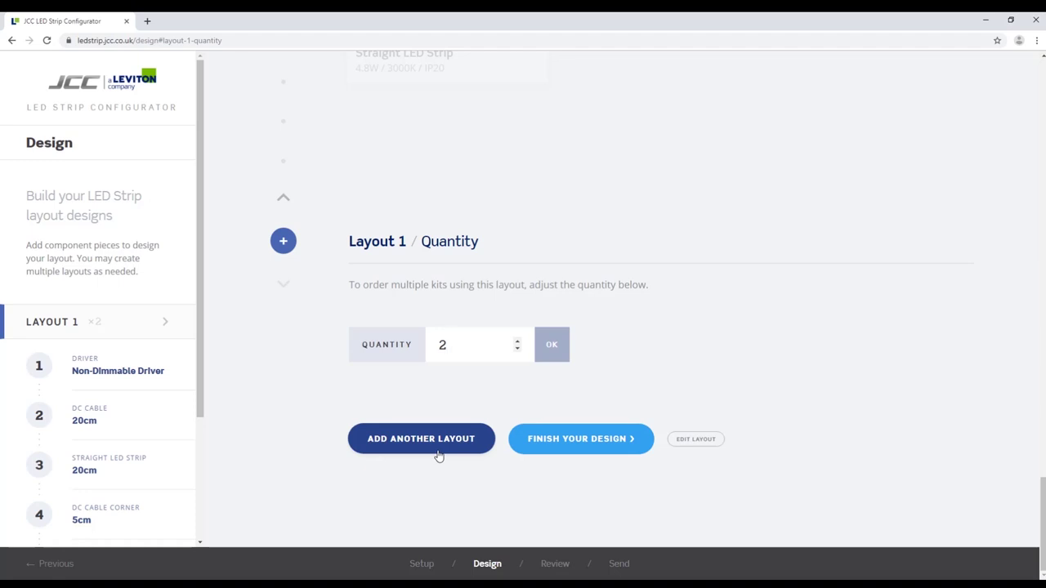
Finish the design, confirm quantity 2 on the review, and select the Trade Discount field
left_click(582, 444)
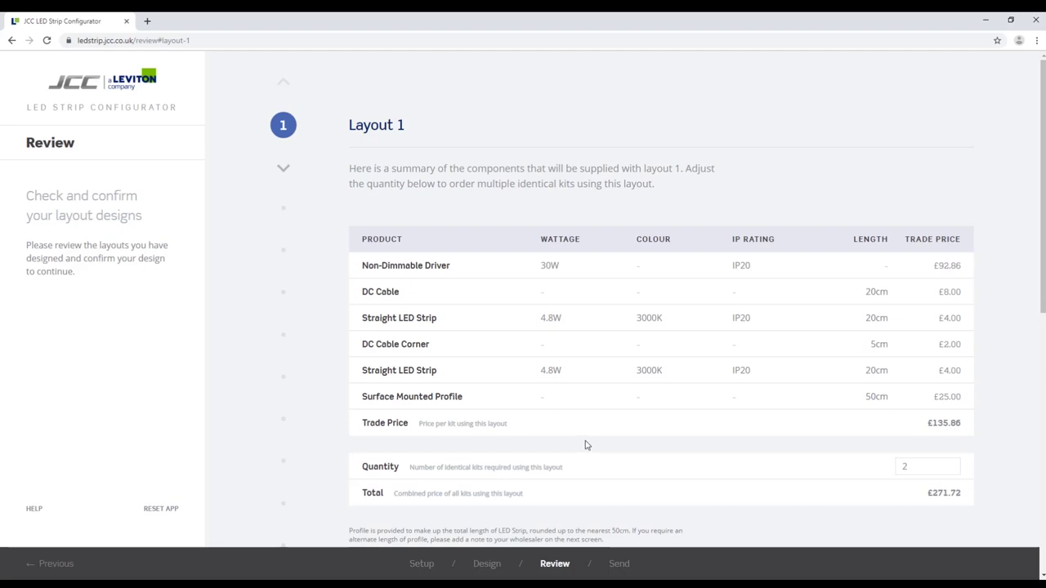
left_click(934, 464)
left_click(934, 470)
left_click(951, 467)
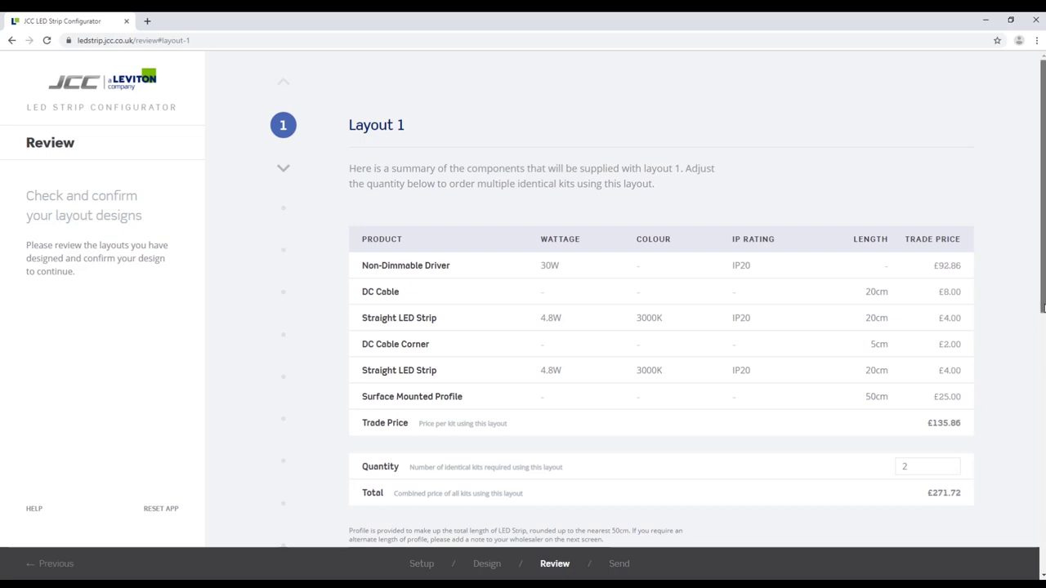
scroll(1043, 307, "down", 5)
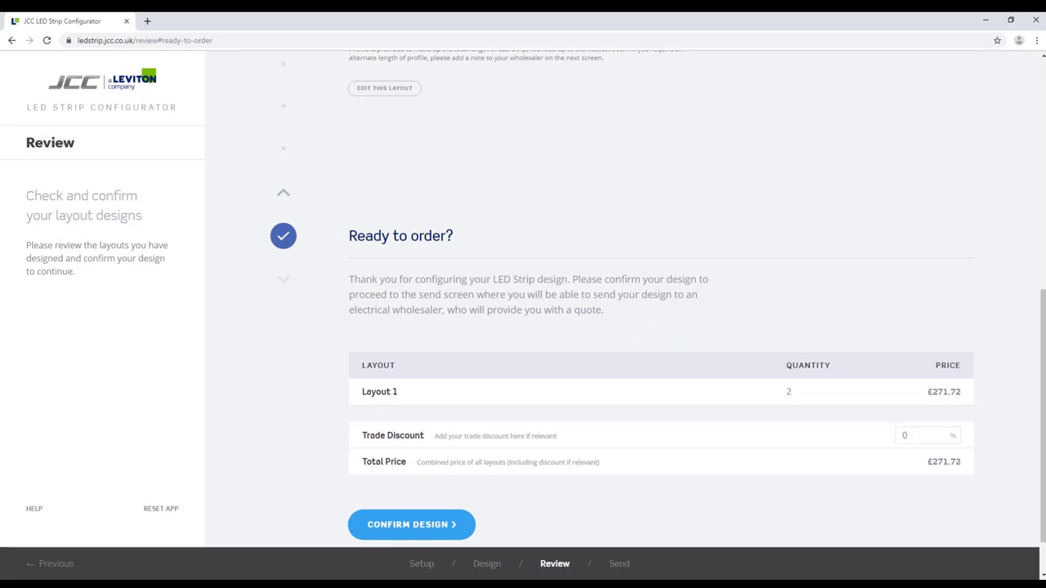
left_click(924, 435)
Apply a 60% trade discount and enter the contact's name and e-mail address
type("60")
left_click(951, 435)
left_click(434, 525)
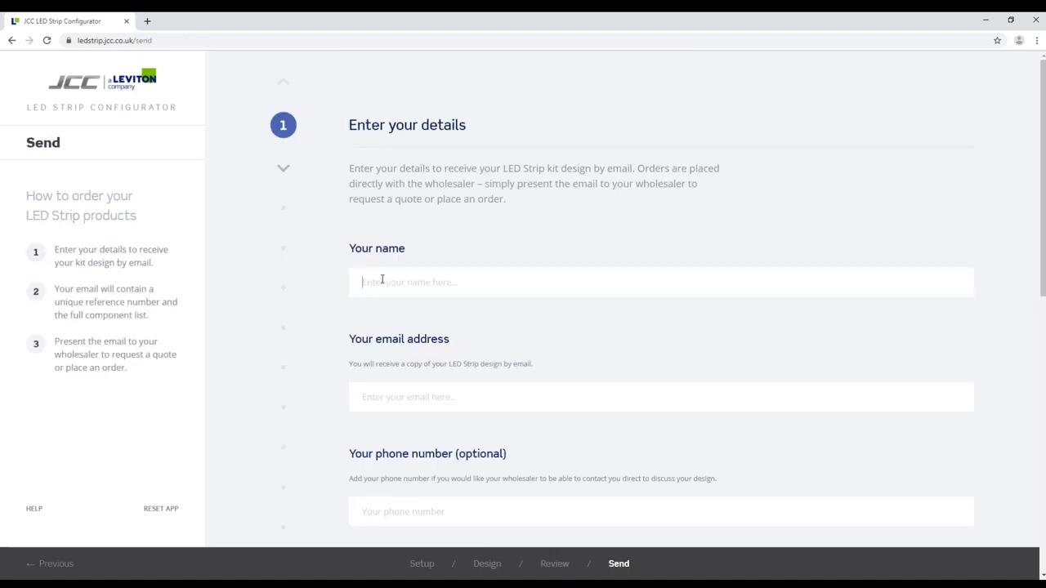
left_click(382, 280)
type("Joe Bloggs")
left_click(393, 406)
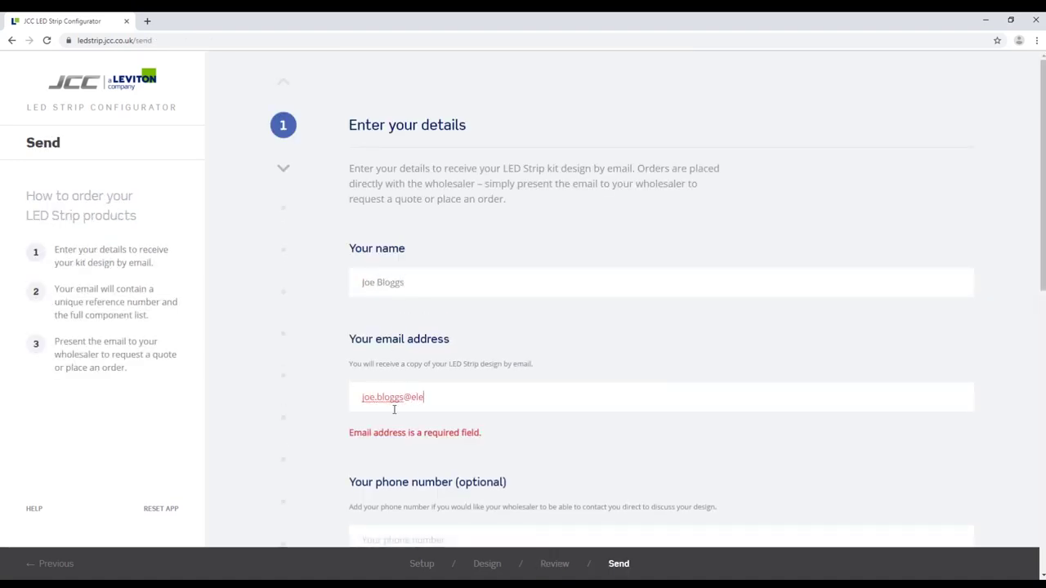
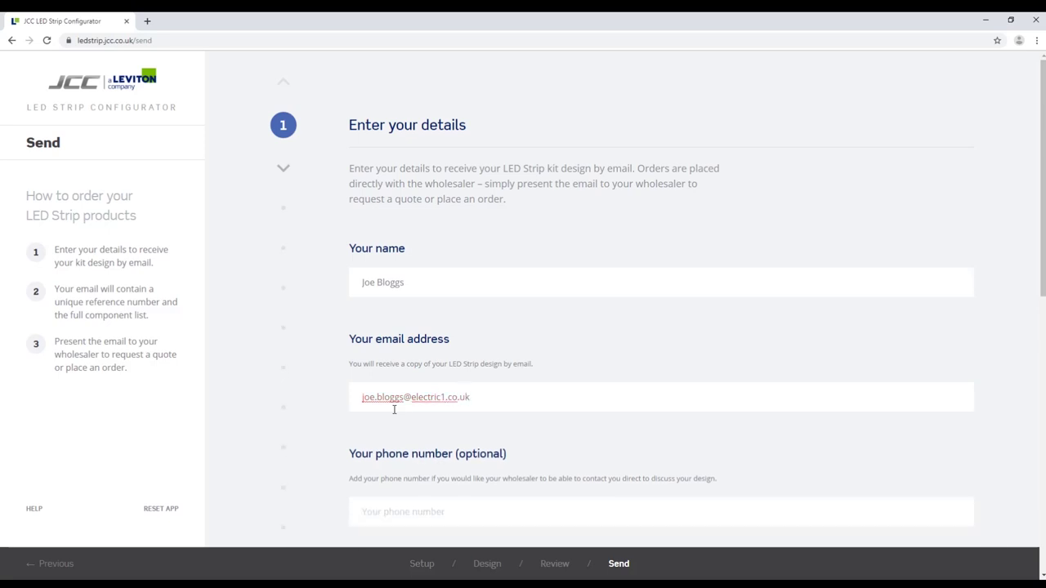
Accept all three consents: data retention, JCC contact, and privacy policy
scroll(393, 413, "down", 1)
scroll(393, 413, "down", 3)
scroll(393, 415, "down", 1)
scroll(393, 415, "down", 2)
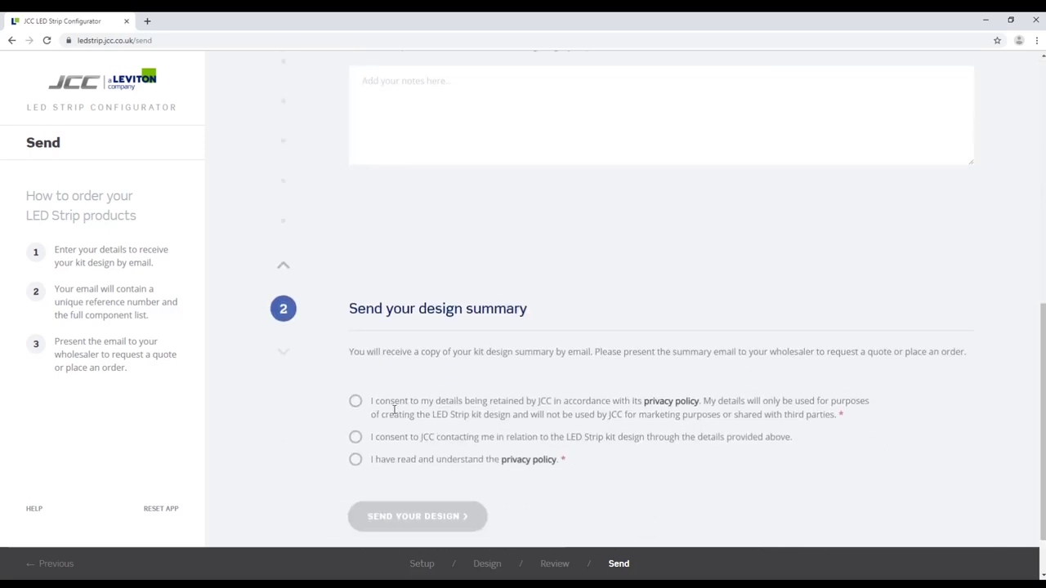
left_click(356, 401)
left_click(355, 437)
left_click(354, 459)
scroll(355, 461, "down", 1)
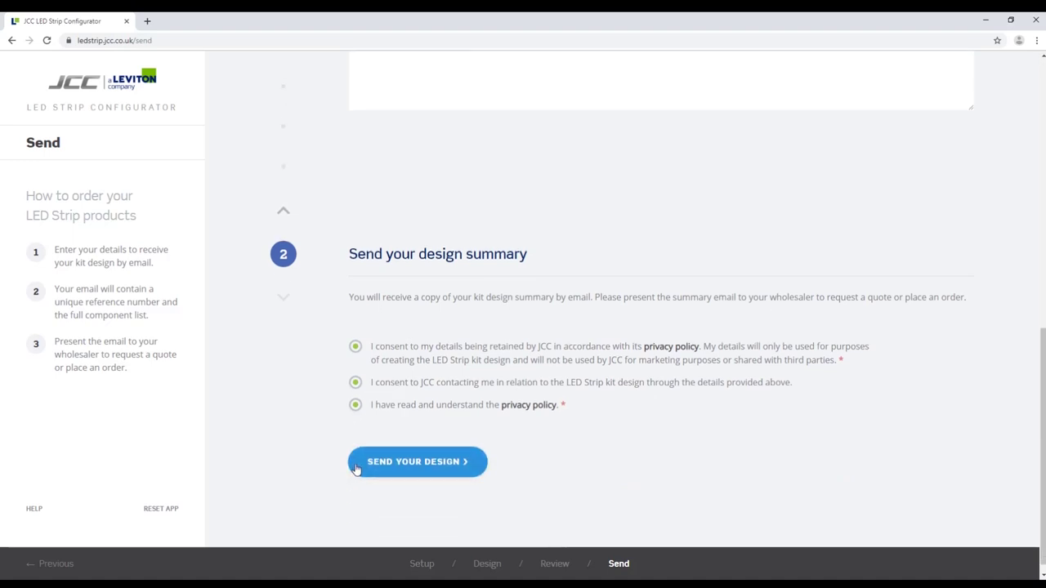
Send the design summary by email, reaching the Thank You page
left_click(366, 464)
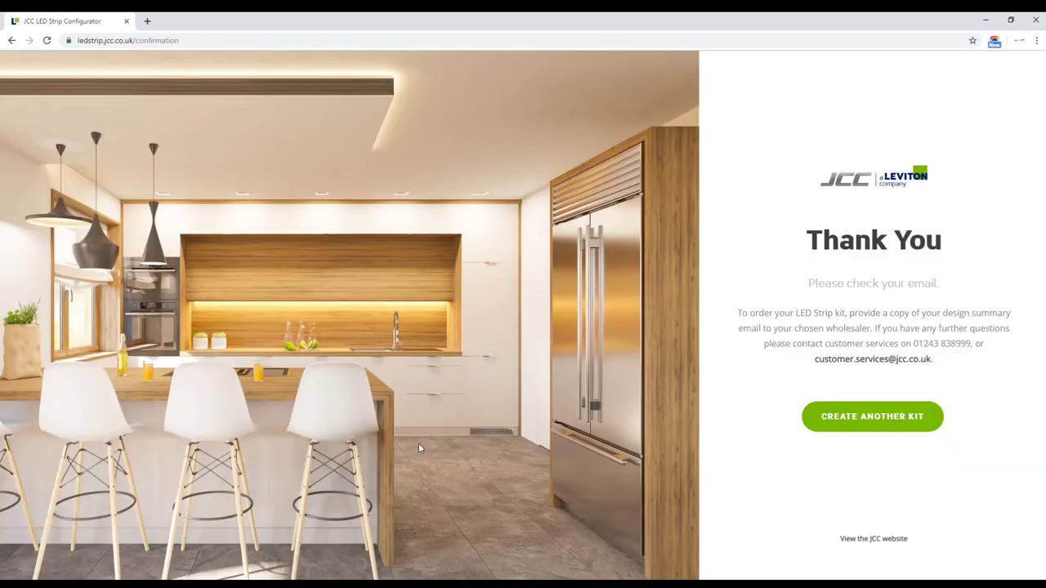